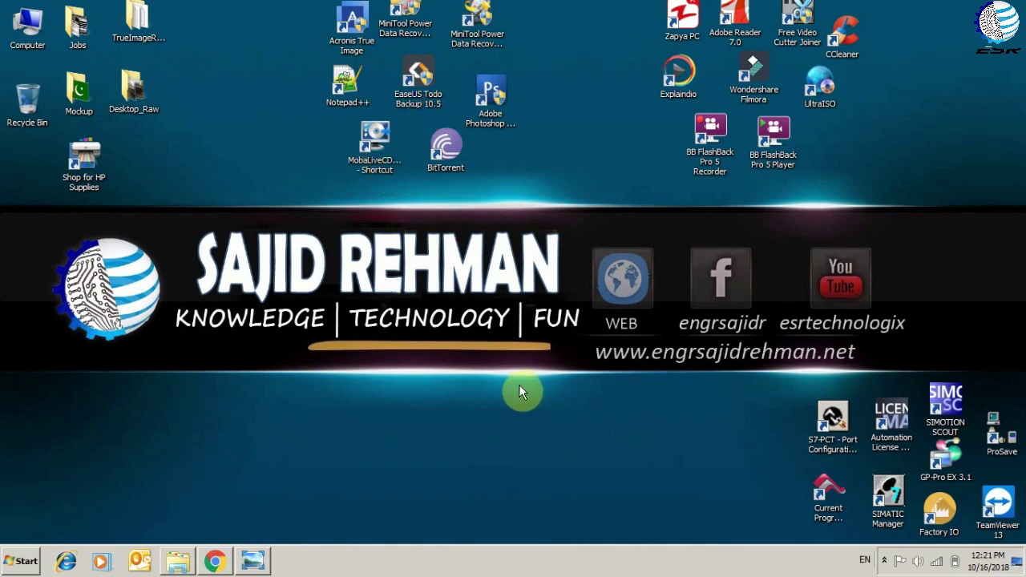
# Refresh the desktop, then show the blog's Software category page in Chrome
pyautogui.rightClick(443, 323)
pyautogui.click(483, 360)
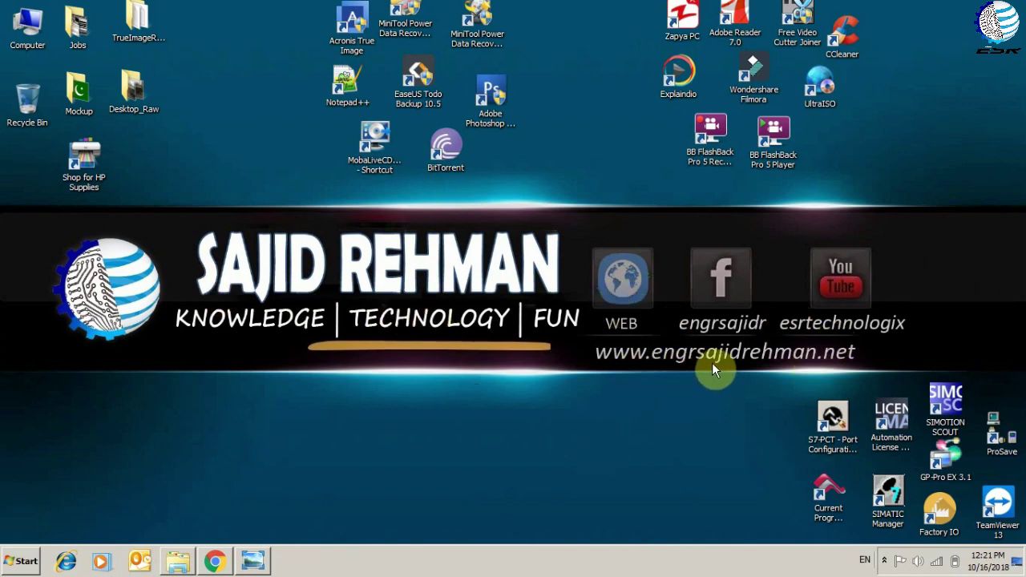
pyautogui.click(210, 561)
pyautogui.click(611, 8)
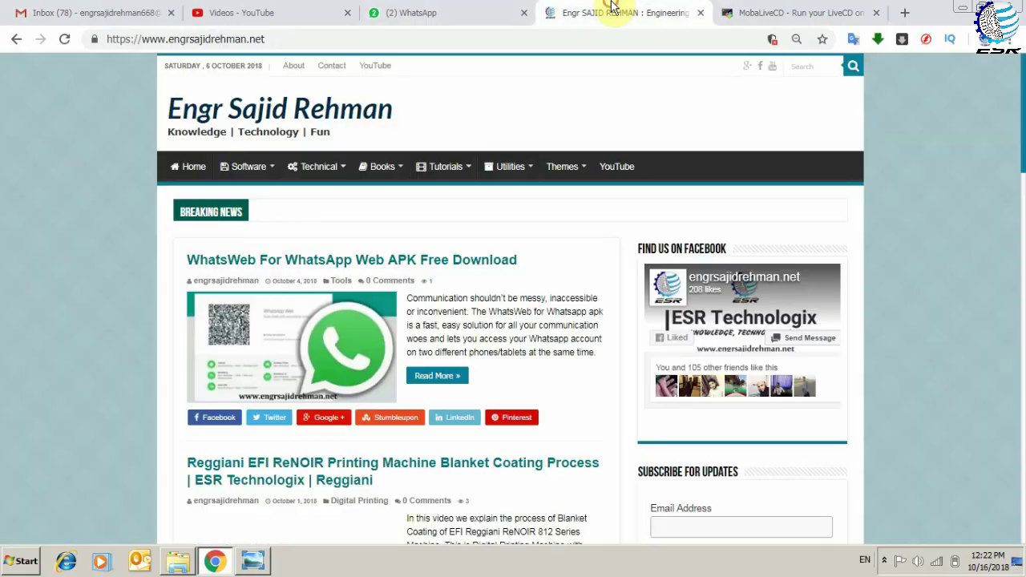
pyautogui.click(792, 13)
pyautogui.click(653, 15)
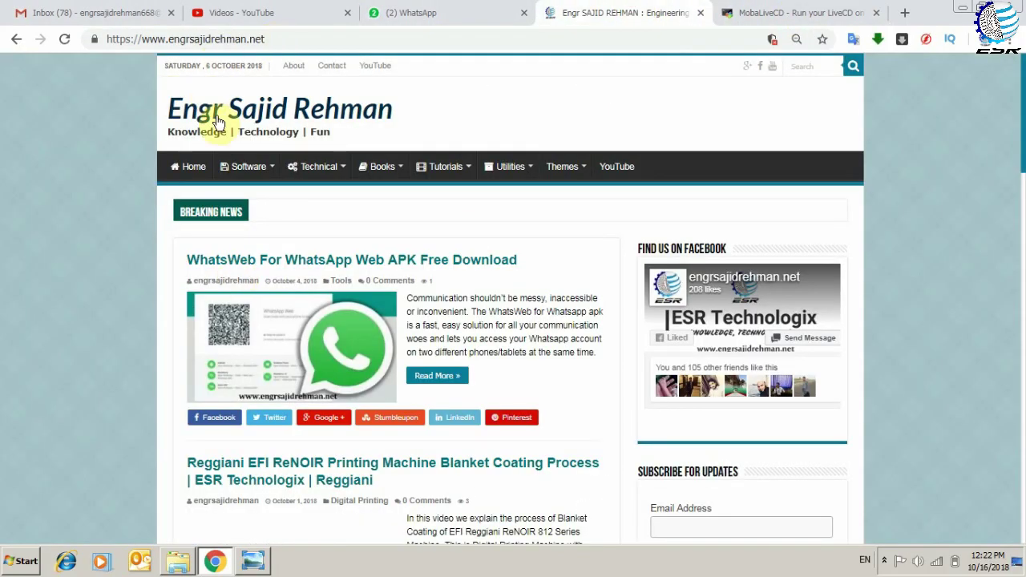
pyautogui.moveTo(382, 166)
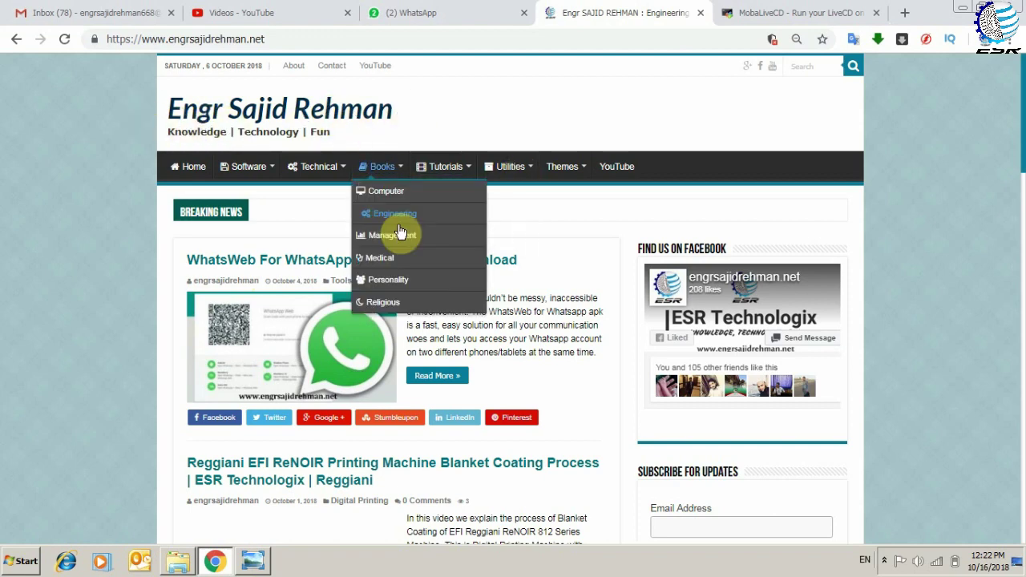
pyautogui.click(230, 165)
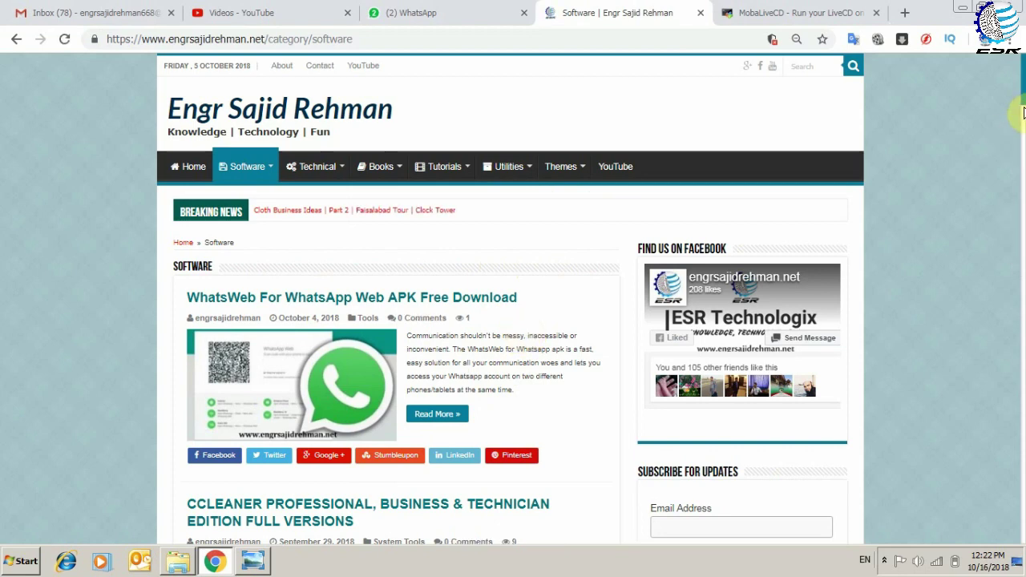
# Search the web for 'mobalivecd' in a new Chrome tab, then minimise Chrome
pyautogui.click(790, 13)
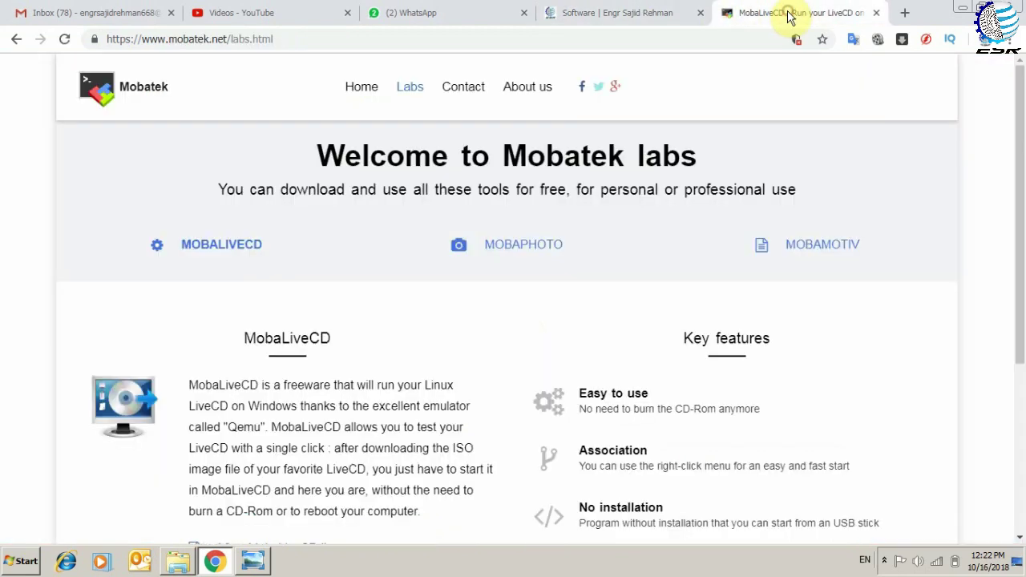
pyautogui.click(712, 11)
pyautogui.click(721, 12)
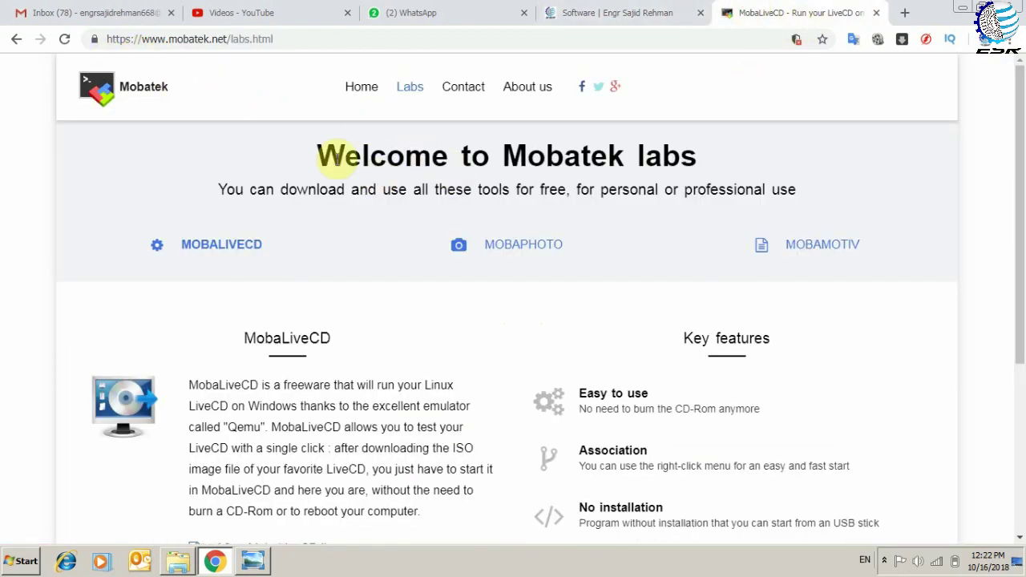
pyautogui.click(908, 16)
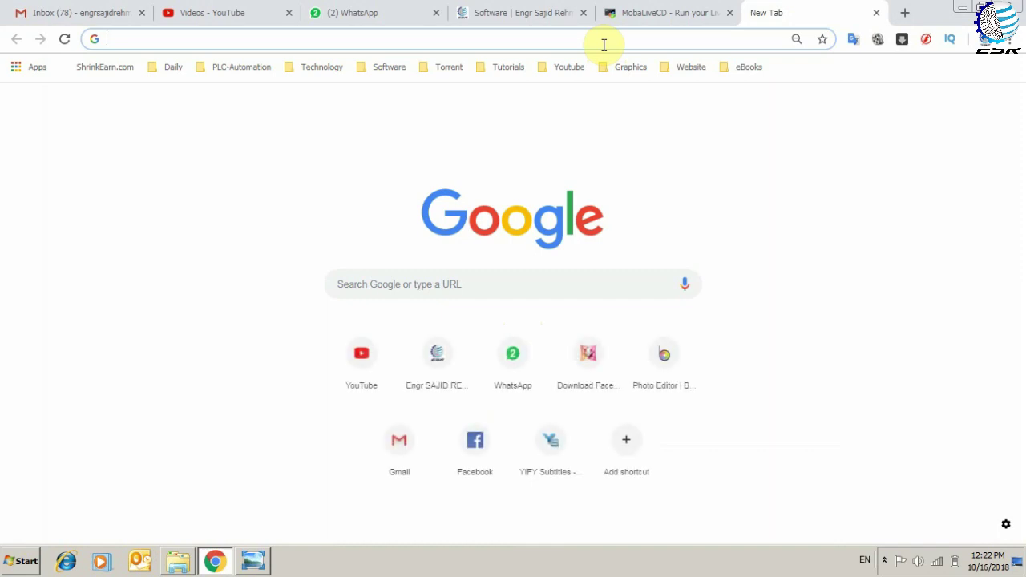
pyautogui.write('mobil')
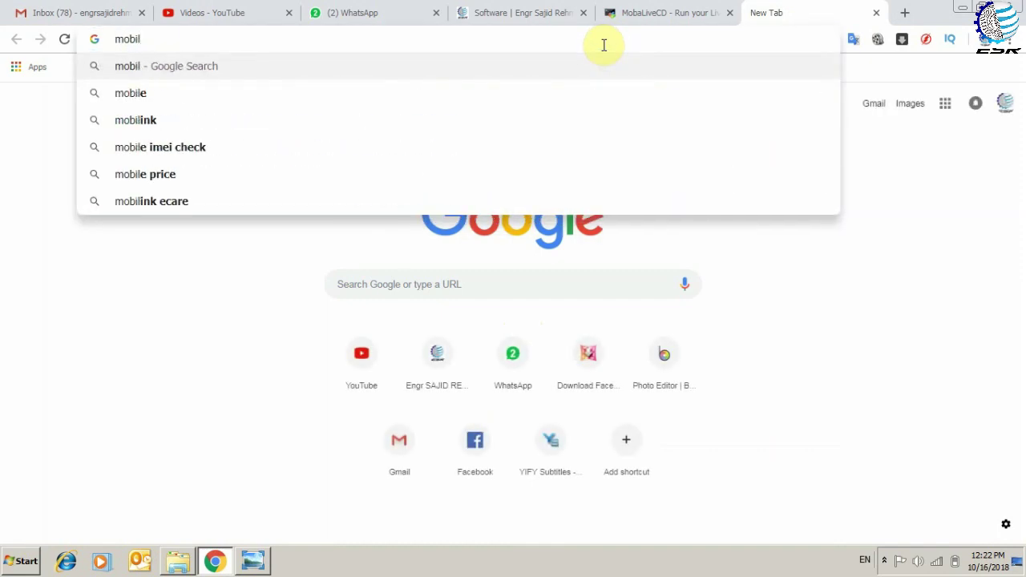
pyautogui.press('BackSpace')
pyautogui.press('BackSpace')
pyautogui.write('alivecd')
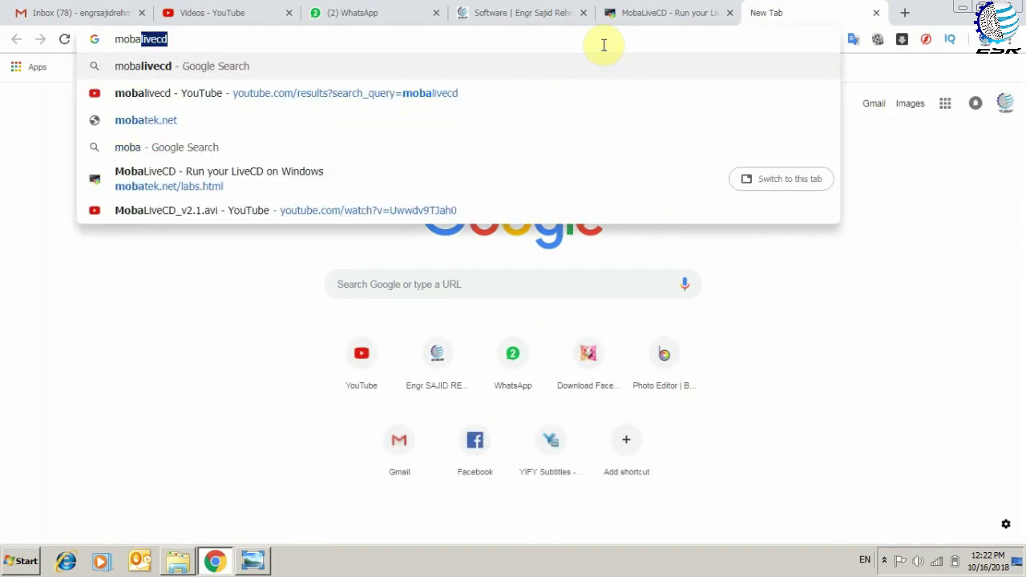
pyautogui.press('Return')
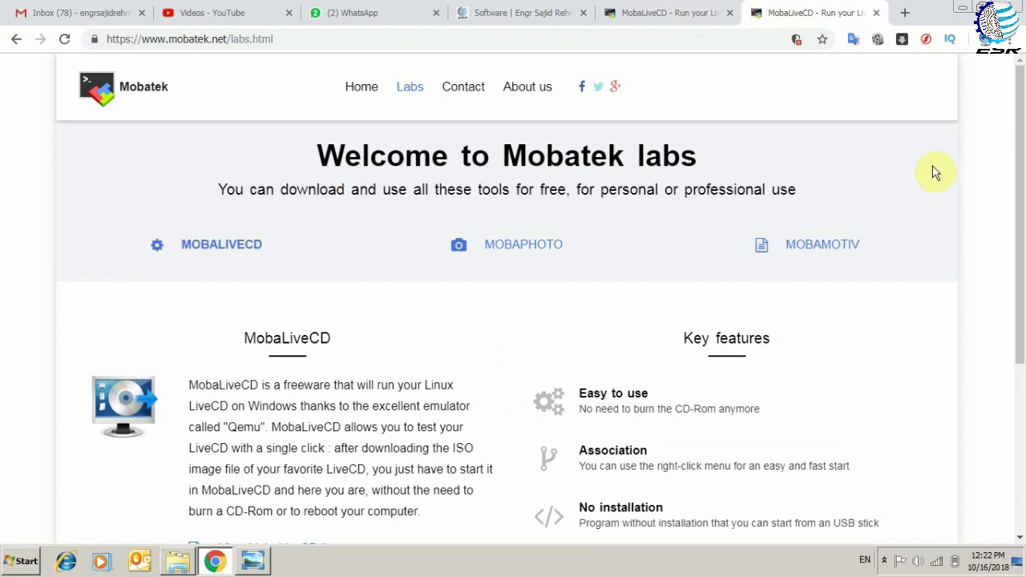
pyautogui.click(220, 561)
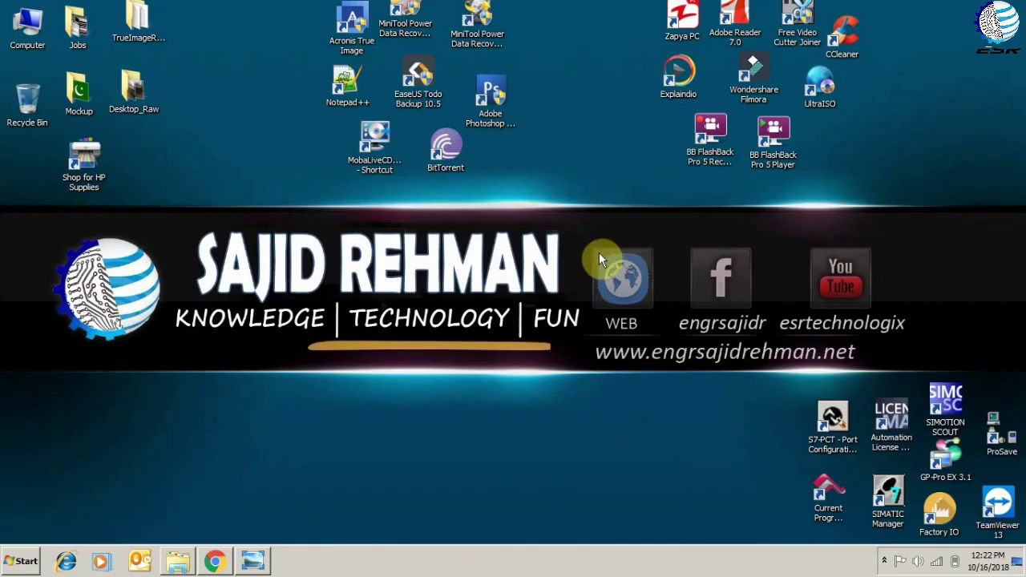
# Launch MobaLiveCD from its desktop shortcut with administrator rights
pyautogui.doubleClick(374, 150)
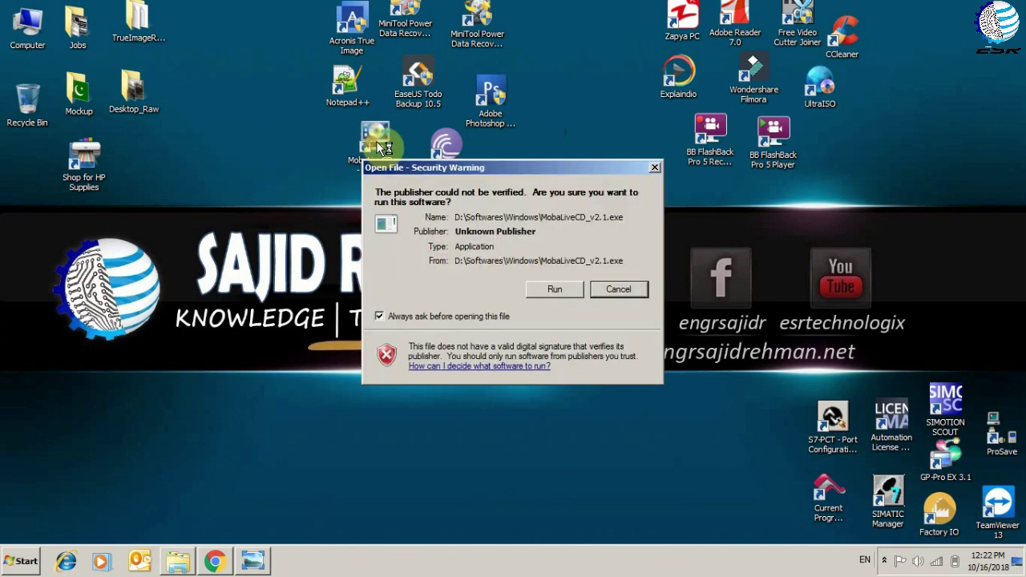
pyautogui.click(655, 170)
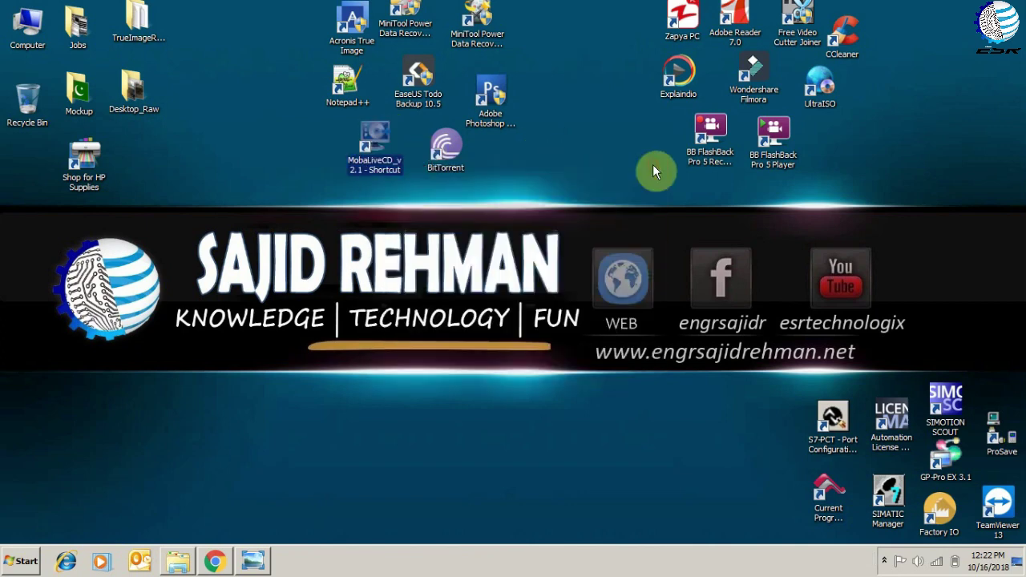
pyautogui.rightClick(376, 160)
pyautogui.click(405, 204)
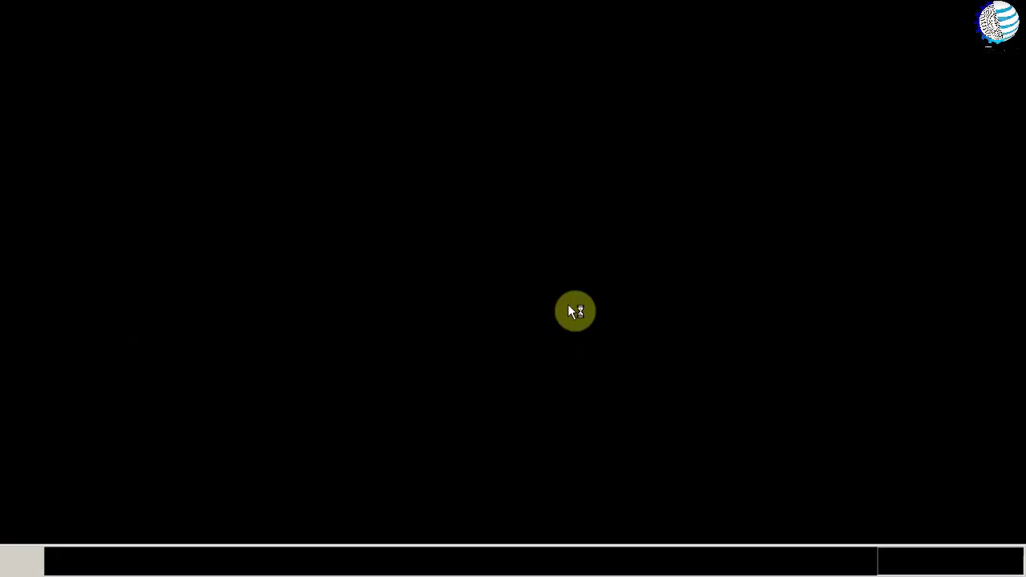
pyautogui.click(567, 304)
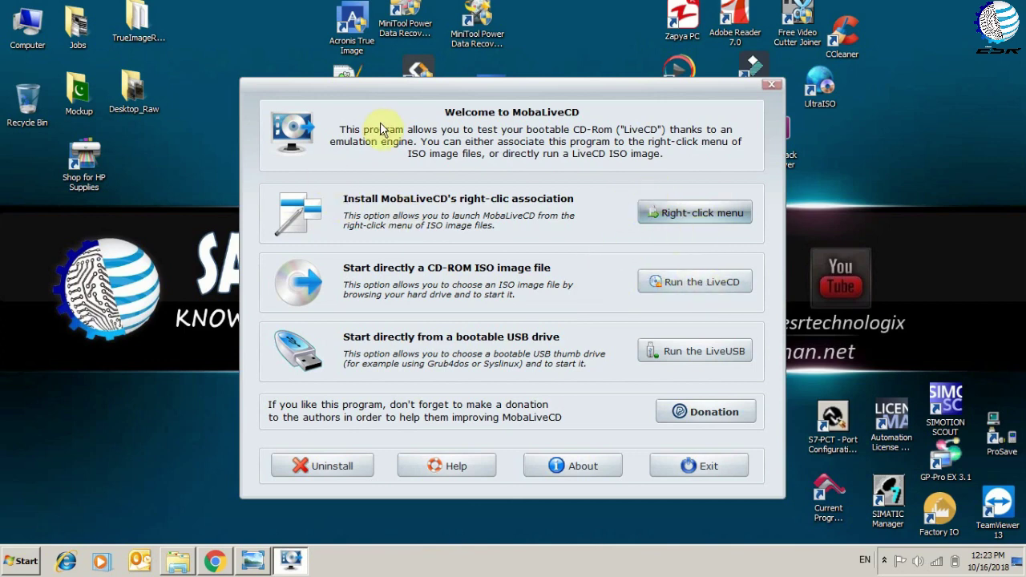
# Install MobaLiveCD's right-click association for ISO files and acknowledge the success message
pyautogui.moveTo(287, 81); pyautogui.dragTo(249, 71)
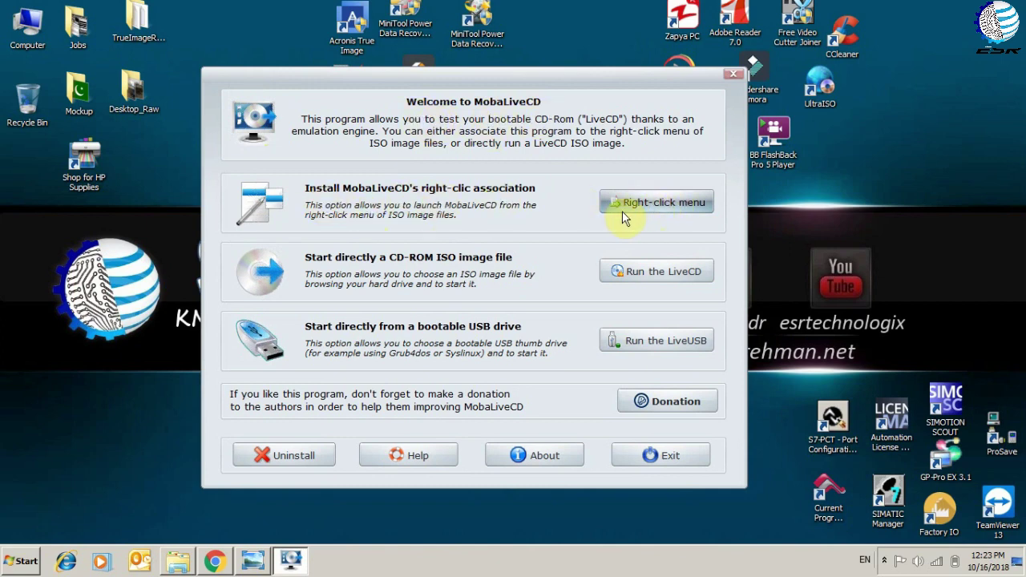
pyautogui.click(670, 201)
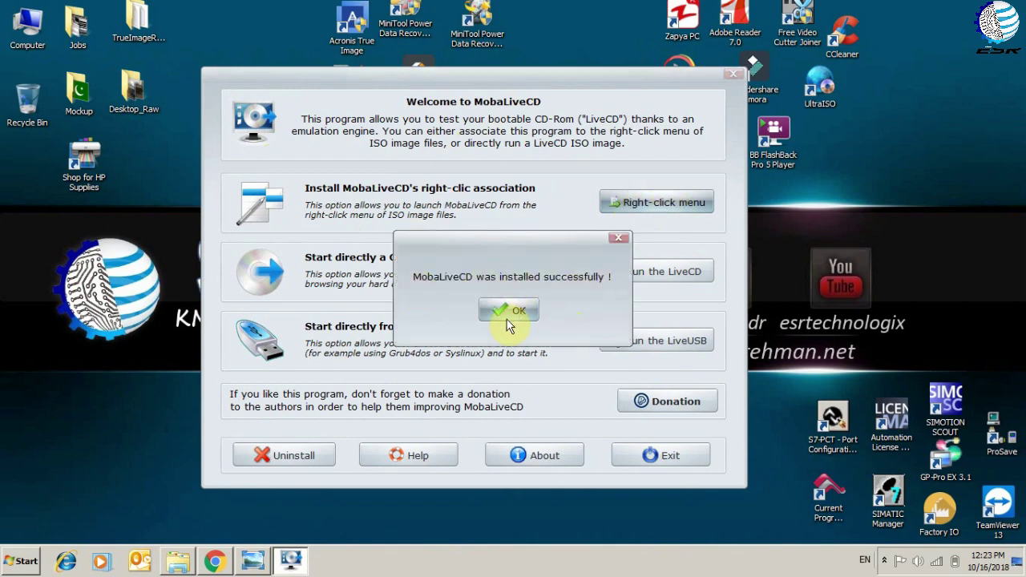
pyautogui.click(519, 315)
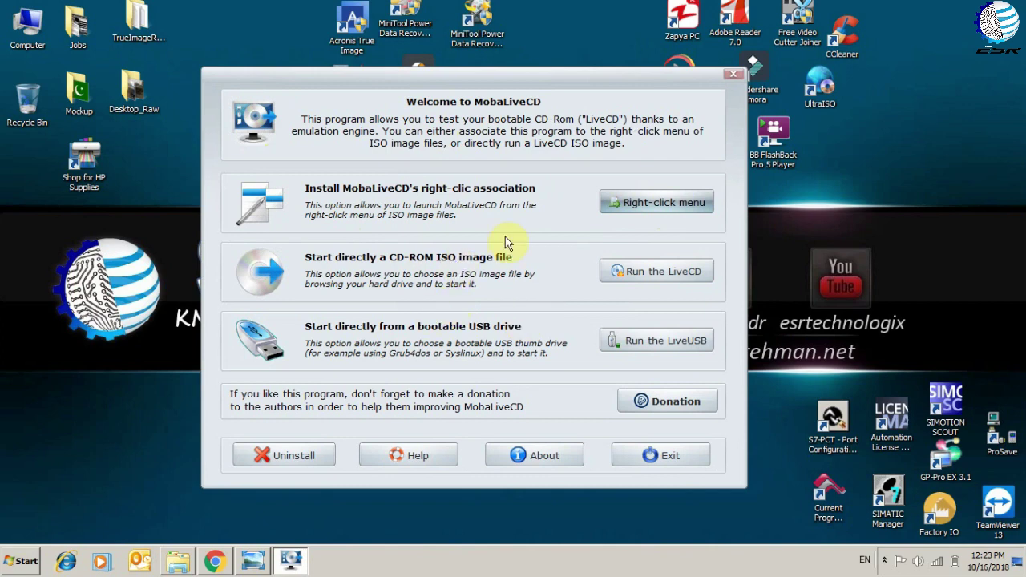
pyautogui.click(662, 204)
pyautogui.click(508, 311)
pyautogui.click(177, 561)
pyautogui.doubleClick(366, 164)
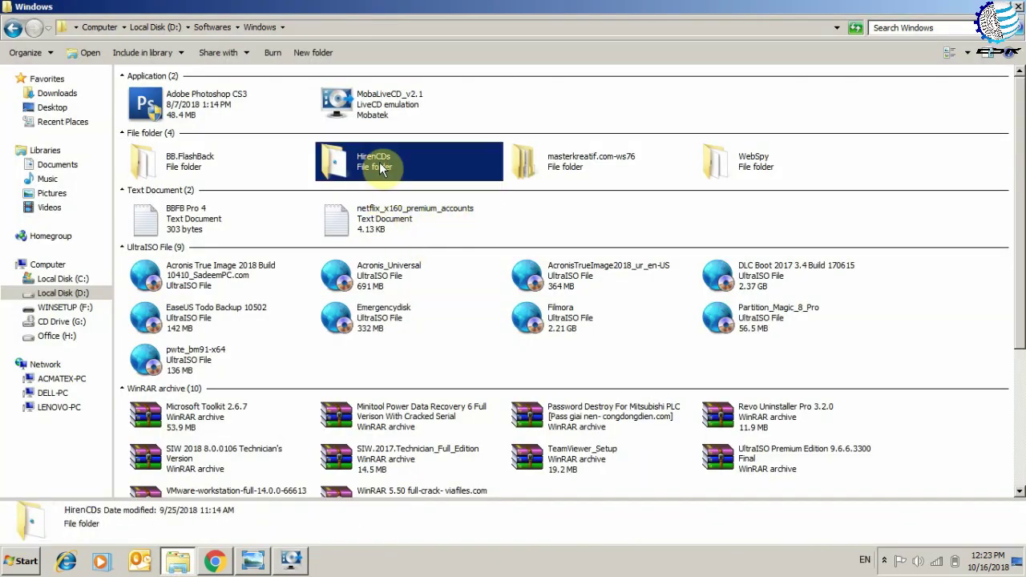
pyautogui.click(184, 111)
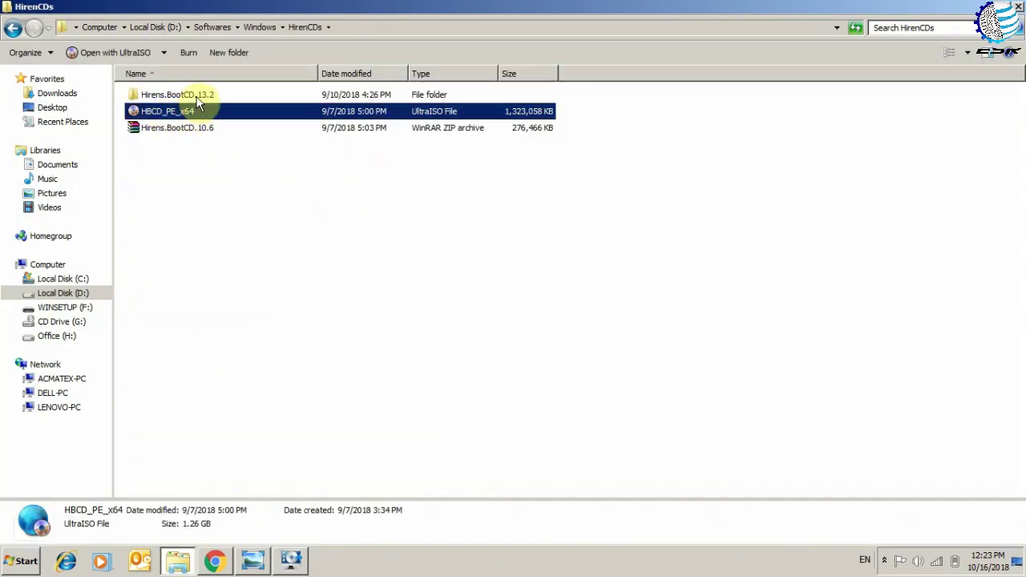
pyautogui.doubleClick(195, 94)
pyautogui.click(172, 193)
pyautogui.click(14, 27)
pyautogui.click(206, 130)
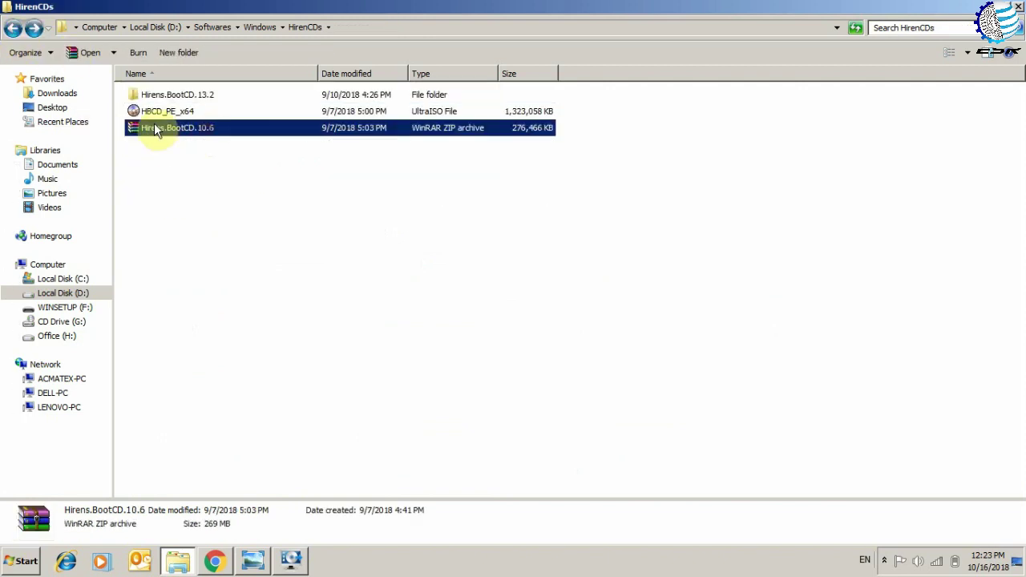
pyautogui.click(172, 112)
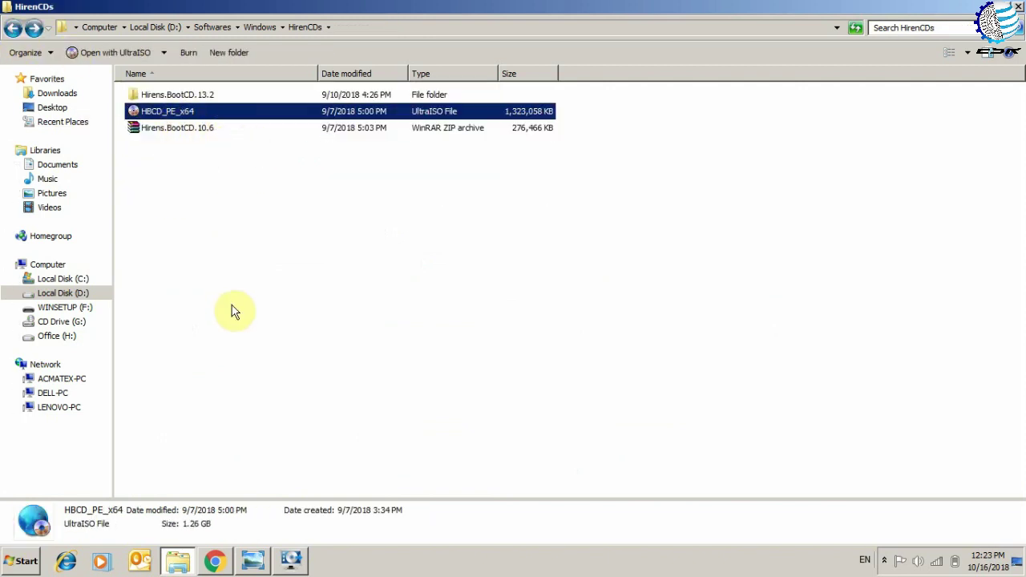
pyautogui.click(300, 319)
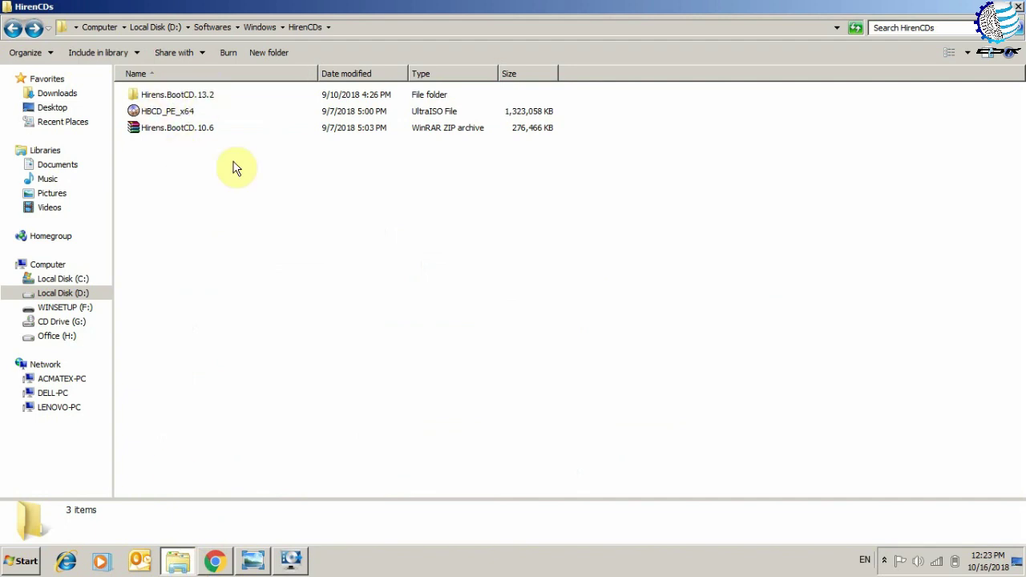
pyautogui.moveTo(224, 211); pyautogui.dragTo(172, 99)
pyautogui.click(211, 197)
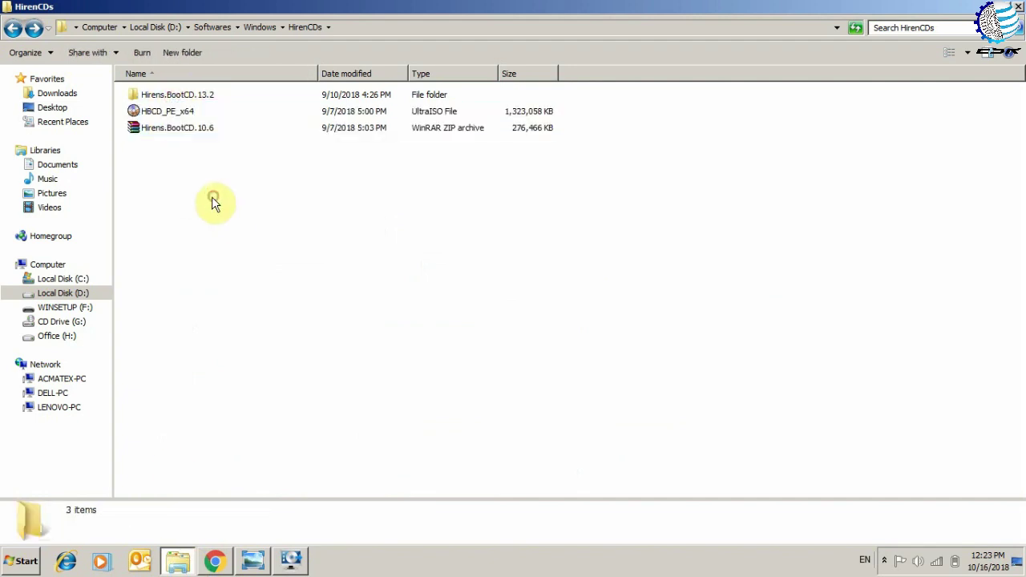
# Choose to run a CD-ROM ISO image and copy the HirenCDs folder path from Explorer
pyautogui.click(275, 567)
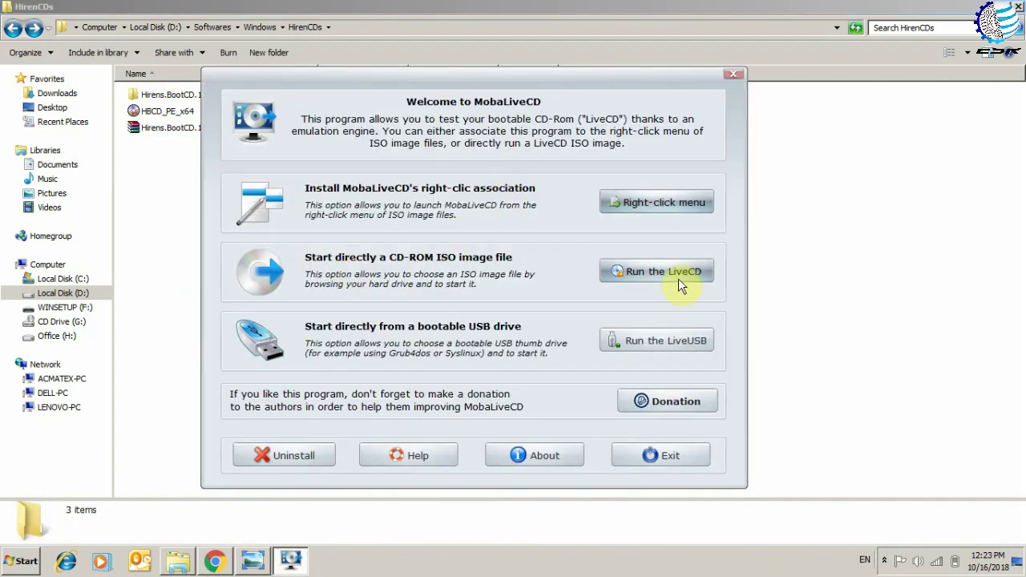
pyautogui.moveTo(572, 90); pyautogui.dragTo(584, 96)
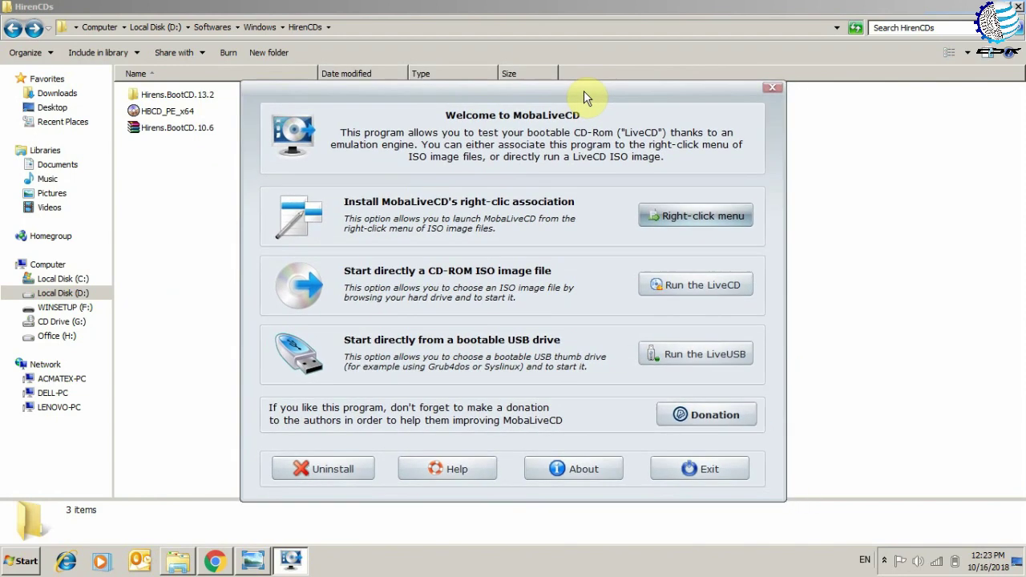
pyautogui.click(702, 288)
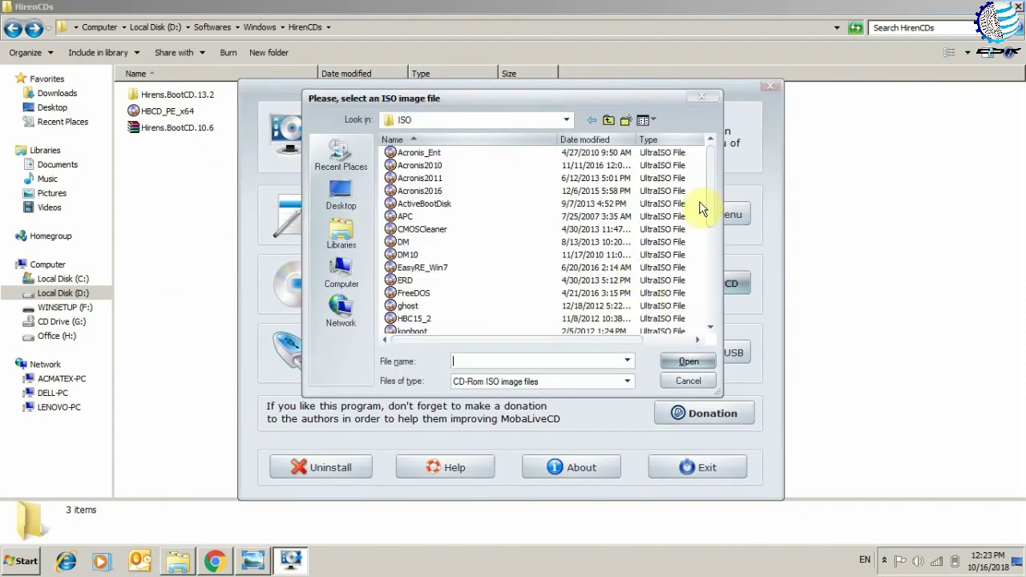
pyautogui.click(566, 120)
pyautogui.click(165, 304)
pyautogui.click(162, 265)
pyautogui.click(361, 28)
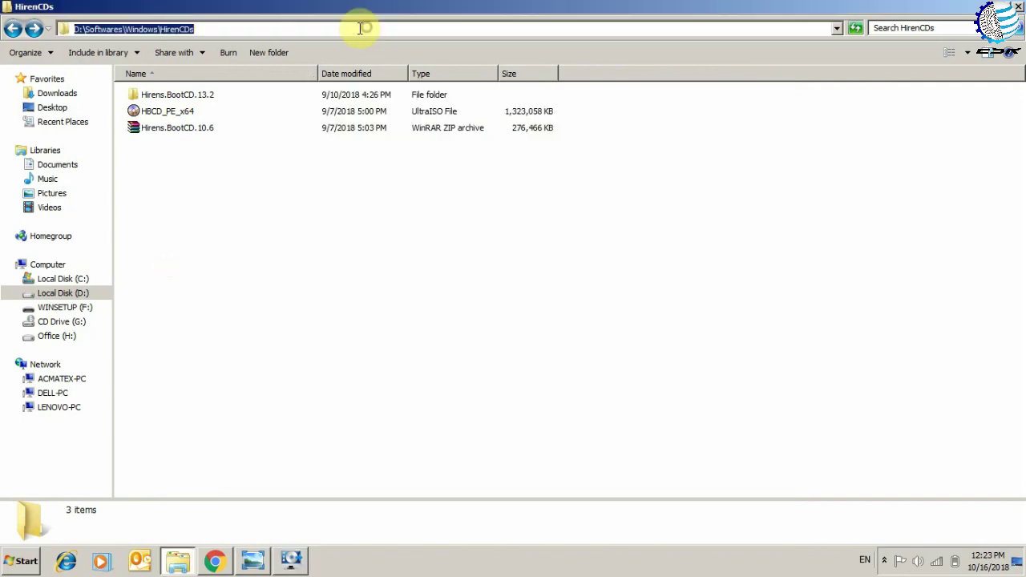
pyautogui.rightClick(290, 30)
pyautogui.click(342, 69)
# Load the Hirens.BootCD.13.2 ISO from the HirenCDs folder, declining a virtual hard disk image
pyautogui.click(291, 560)
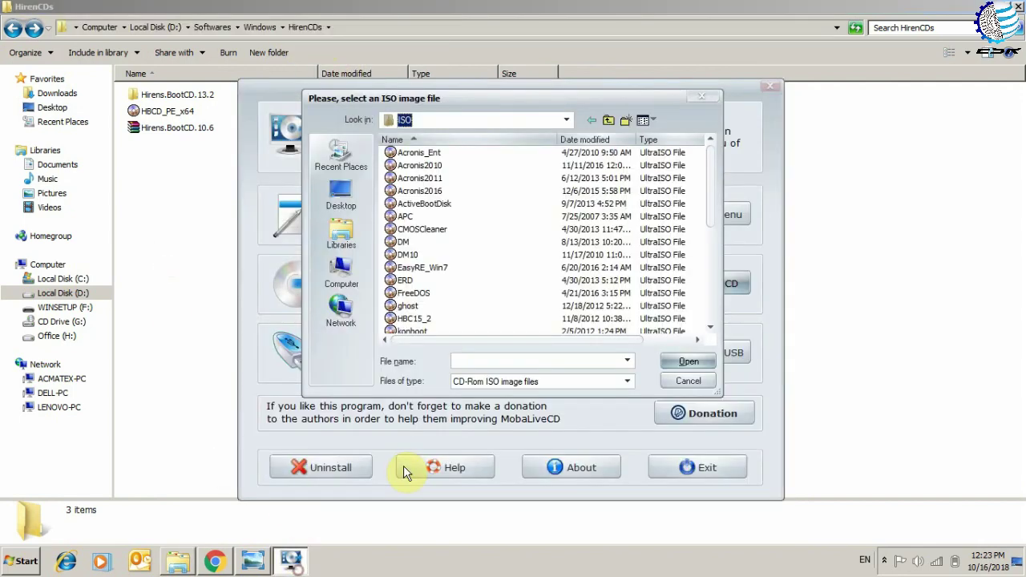
pyautogui.rightClick(564, 364)
pyautogui.click(593, 415)
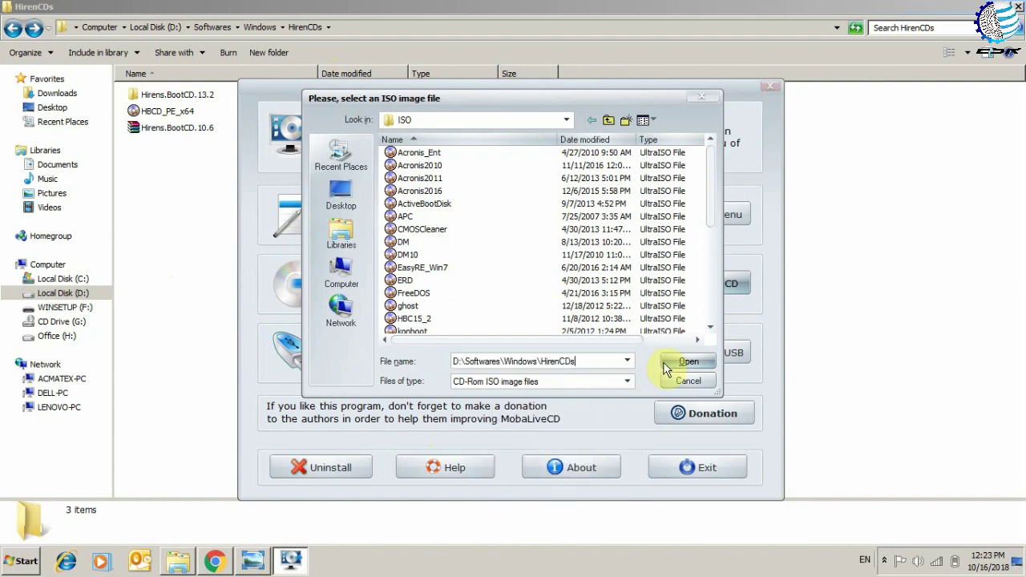
pyautogui.click(663, 361)
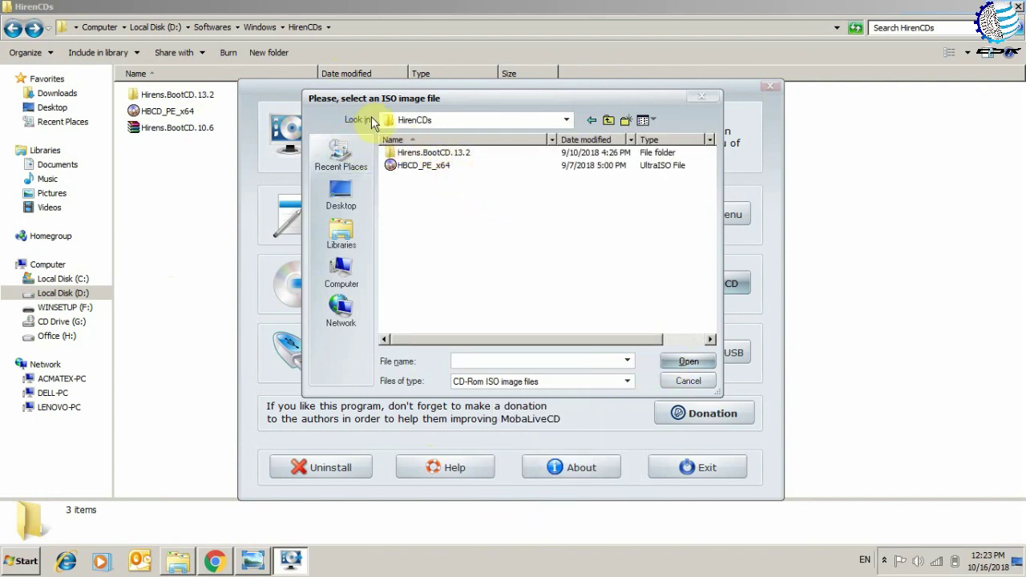
pyautogui.doubleClick(451, 151)
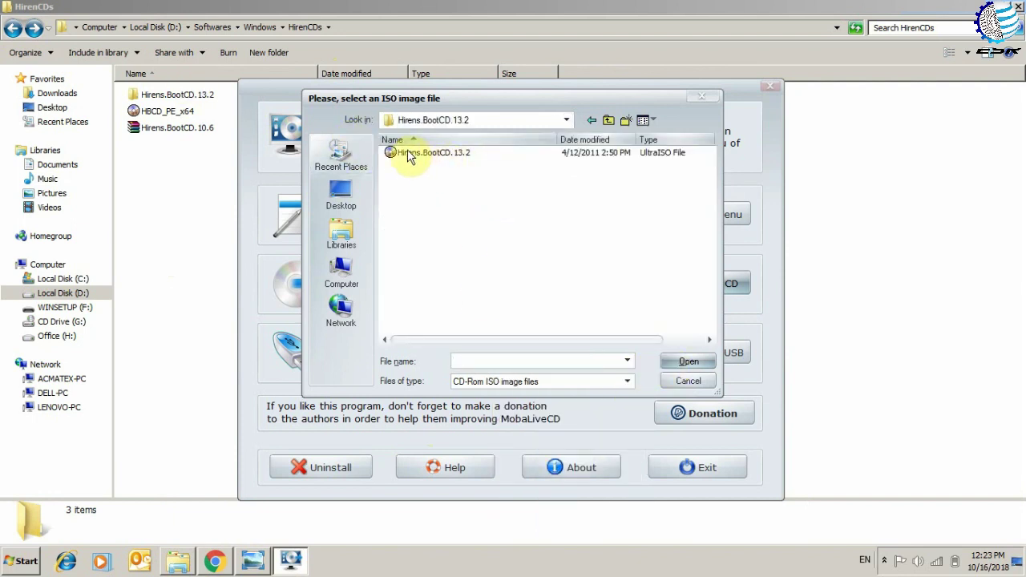
pyautogui.click(459, 164)
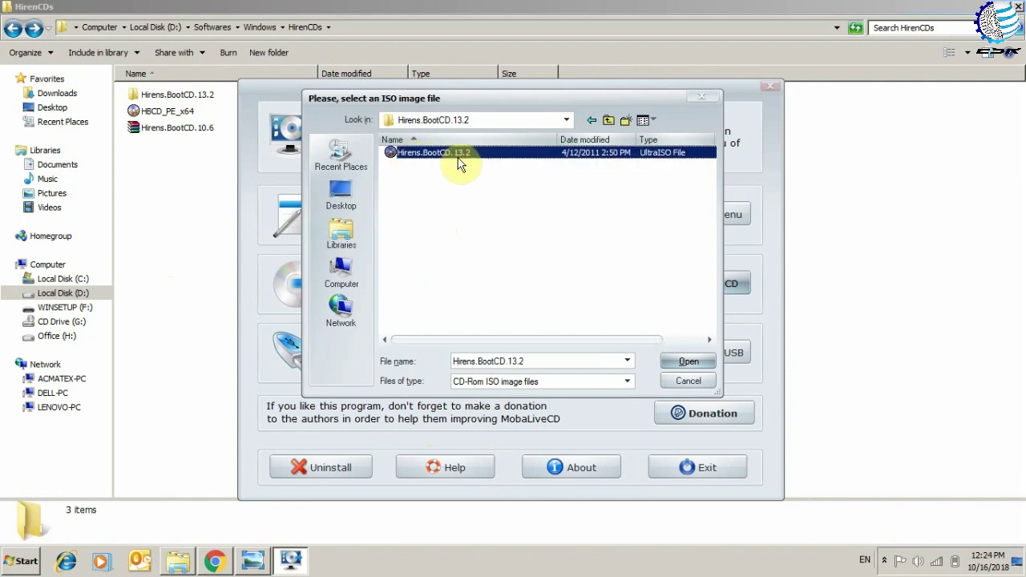
pyautogui.click(689, 361)
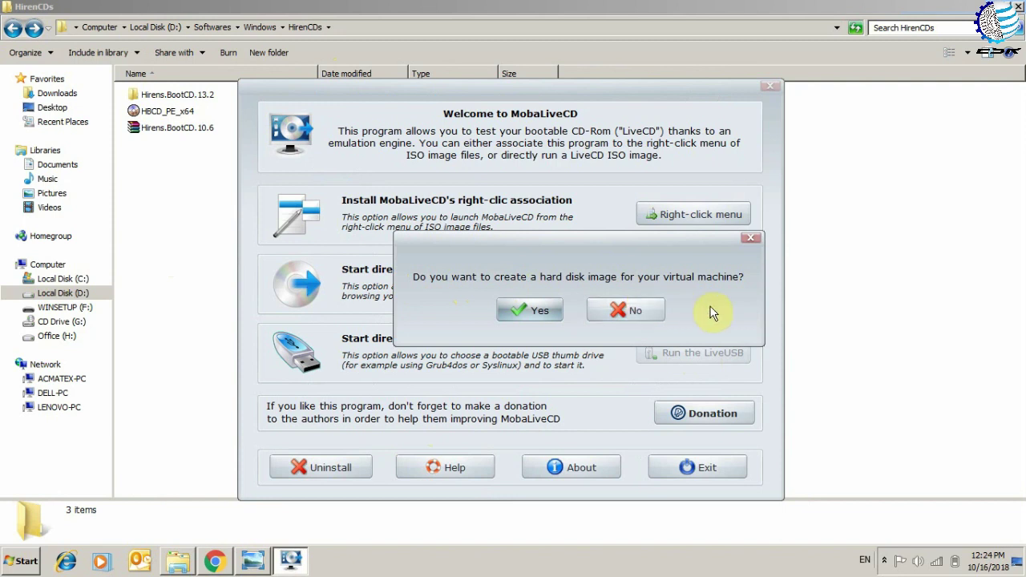
pyautogui.click(628, 312)
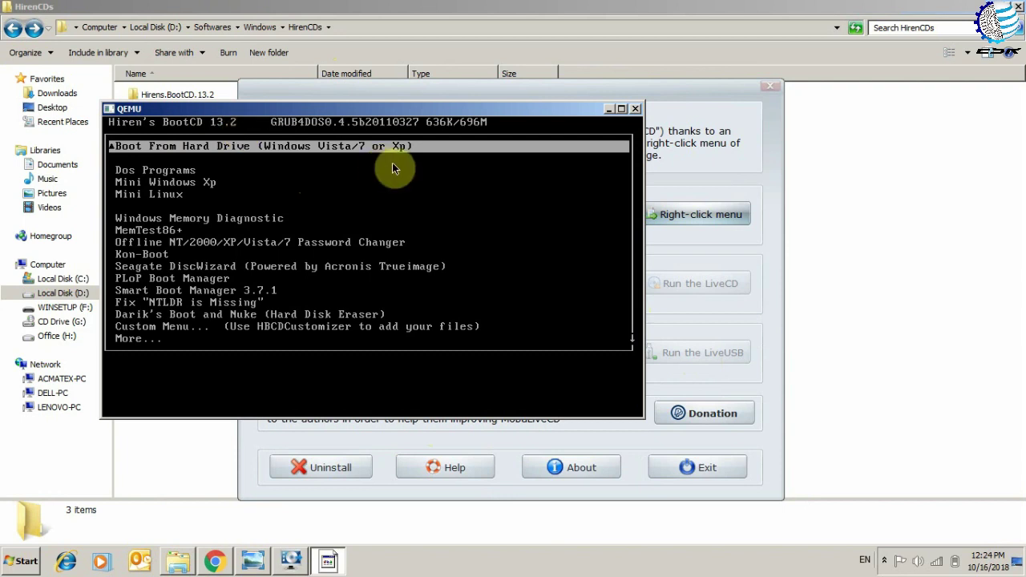
# Highlight Mini Windows Xp in Hiren's BootCD boot menu and boot it
pyautogui.press('Down')
pyautogui.press('Down')
pyautogui.press('Down')
pyautogui.press('Down')
pyautogui.press('Down')
pyautogui.press('Down')
pyautogui.press('Down')
pyautogui.press('Down')
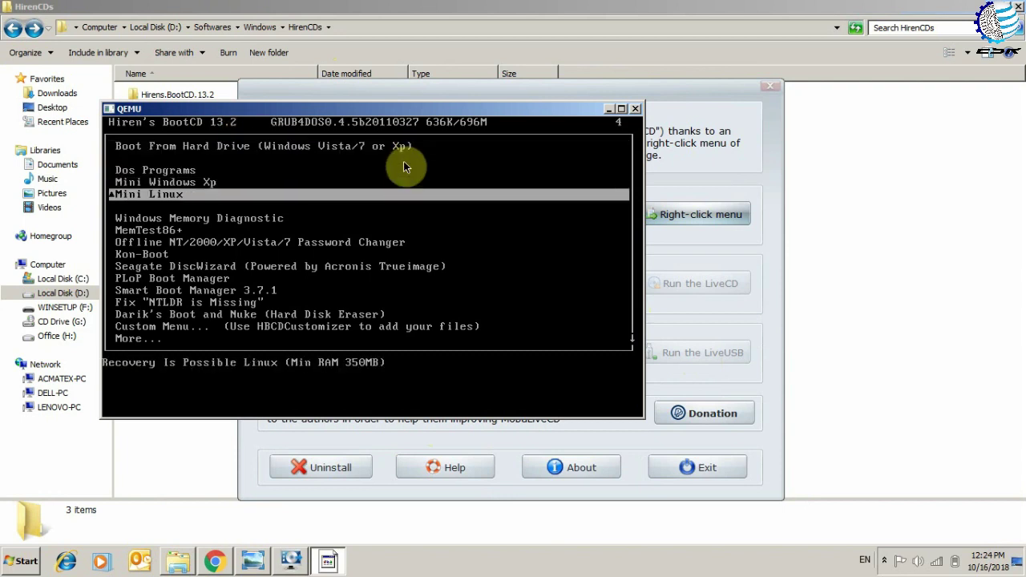
pyautogui.press('Down')
pyautogui.press('Down')
pyautogui.press('Down')
pyautogui.press('Down')
pyautogui.press('Down')
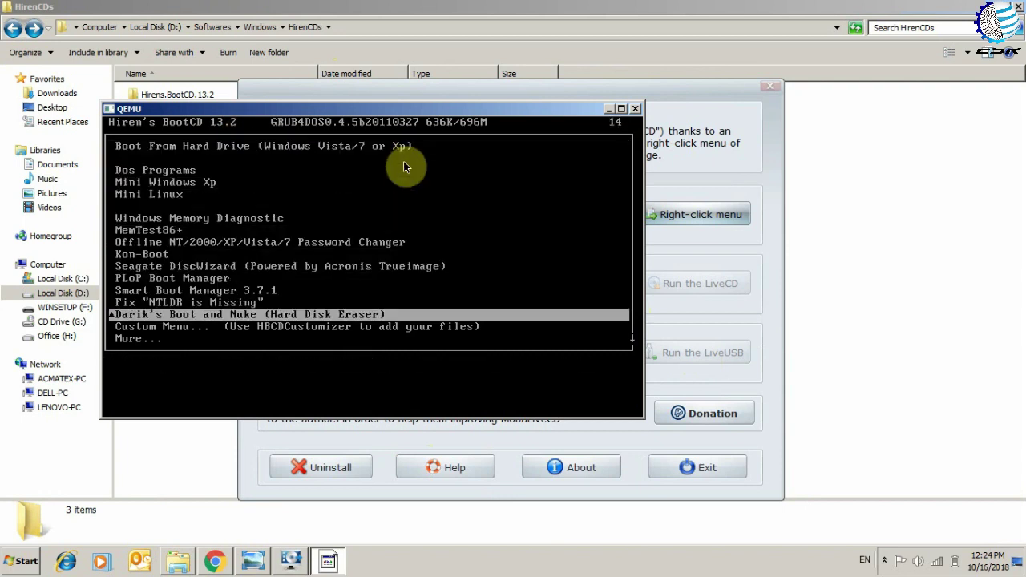
pyautogui.press('Up')
pyautogui.press('Up')
pyautogui.press('Up')
pyautogui.press('Up')
pyautogui.press('Up')
pyautogui.press('Up')
pyautogui.press('Up')
pyautogui.press('Up')
pyautogui.press('Up')
pyautogui.press('Up')
pyautogui.press('Up')
pyautogui.press('Up')
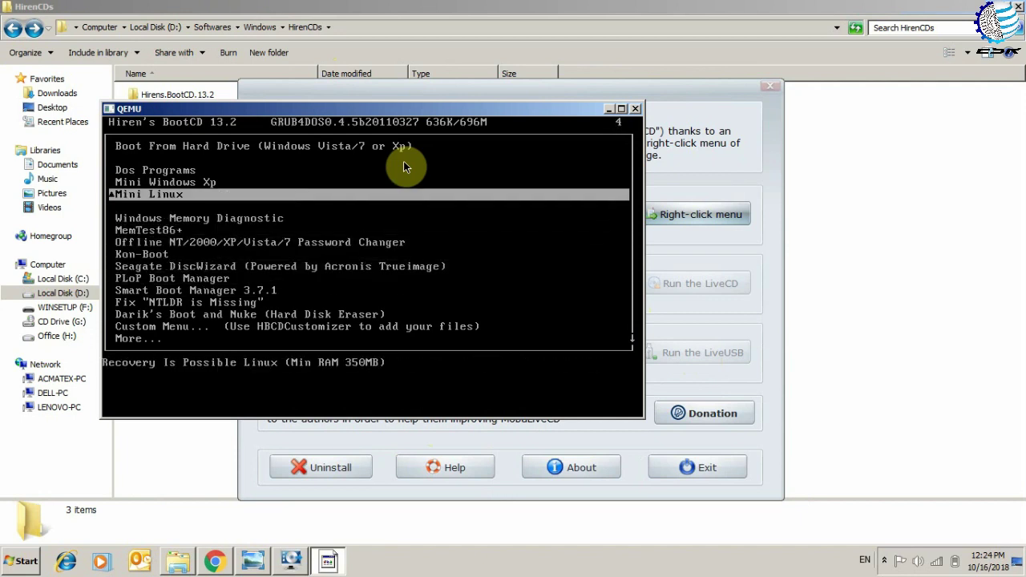
pyautogui.press('Down')
pyautogui.press('Down')
pyautogui.press('Down')
pyautogui.press('Down')
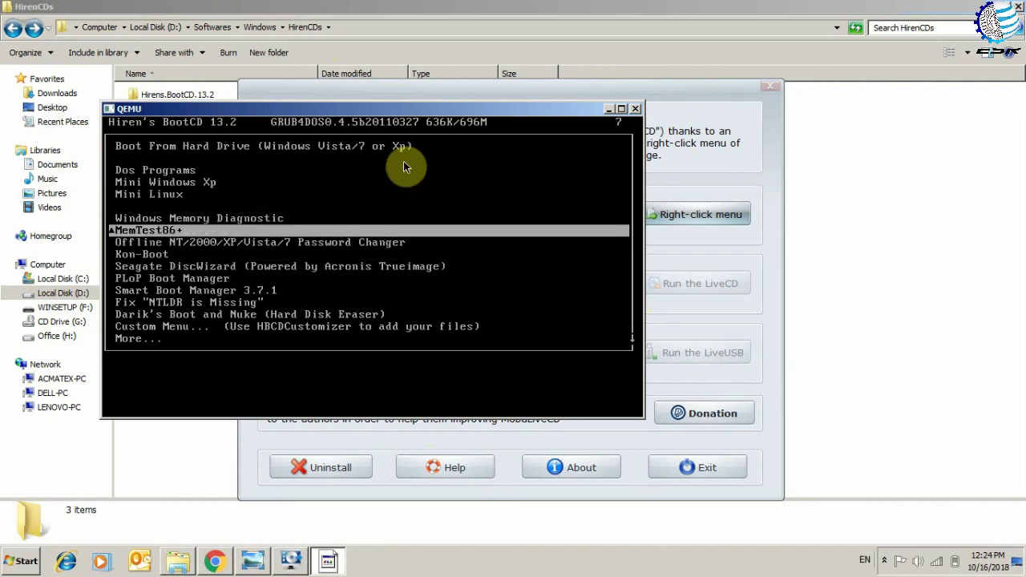
pyautogui.press('Up')
pyautogui.press('Up')
pyautogui.press('Up')
pyautogui.press('Up')
pyautogui.press('Down')
pyautogui.press('Down')
pyautogui.press('Down')
pyautogui.press('Down')
pyautogui.press('Up')
pyautogui.press('Up')
pyautogui.press('Up')
pyautogui.press('Up')
pyautogui.press('Down')
pyautogui.press('Up')
pyautogui.press('Down')
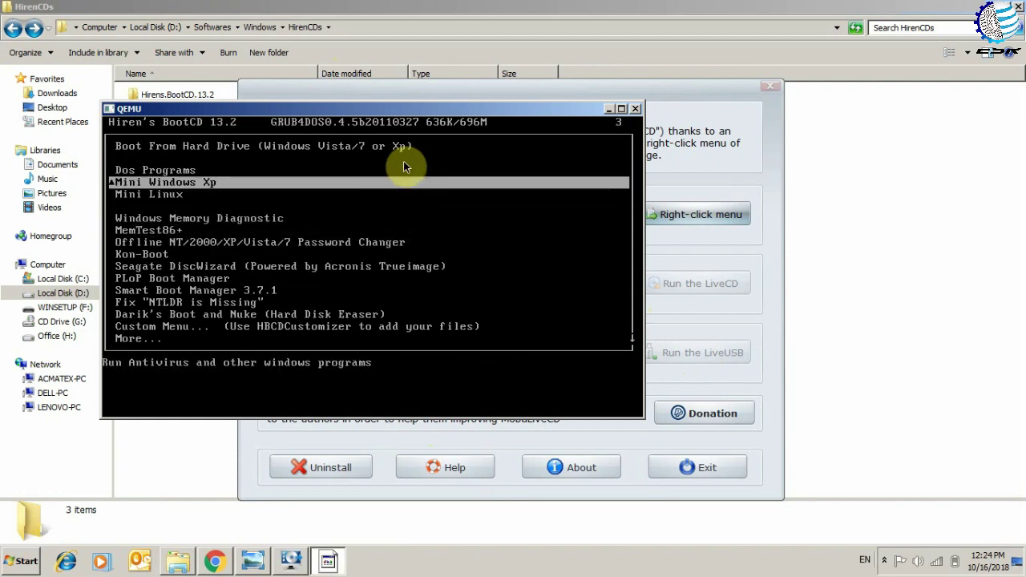
pyautogui.press('Down')
pyautogui.press('Up')
pyautogui.press('Up')
pyautogui.press('Down')
pyautogui.press('Down')
pyautogui.press('Down')
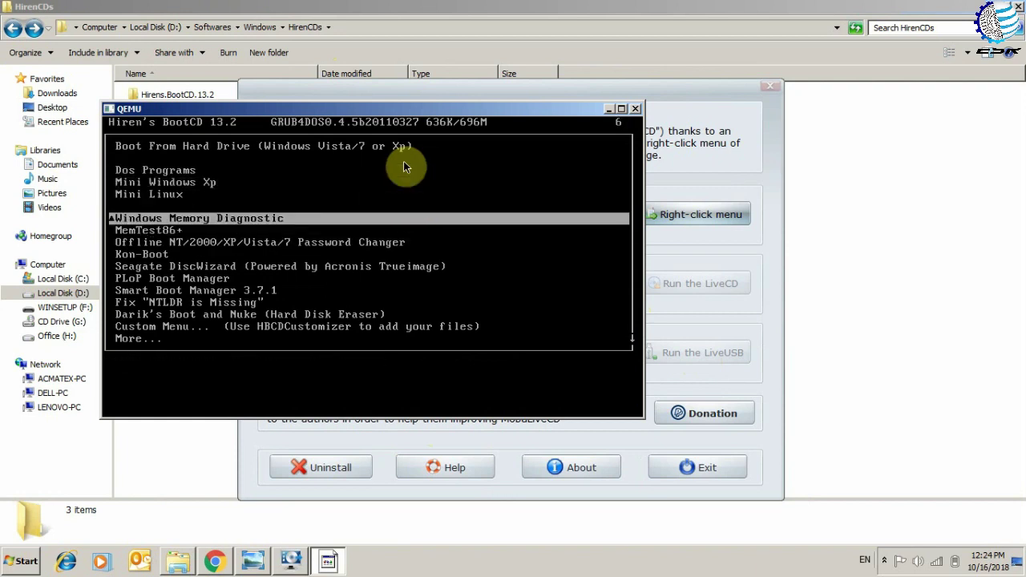
pyautogui.press('Down')
pyautogui.press('Down')
pyautogui.press('Up')
pyautogui.press('Up')
pyautogui.press('Up')
pyautogui.press('Up')
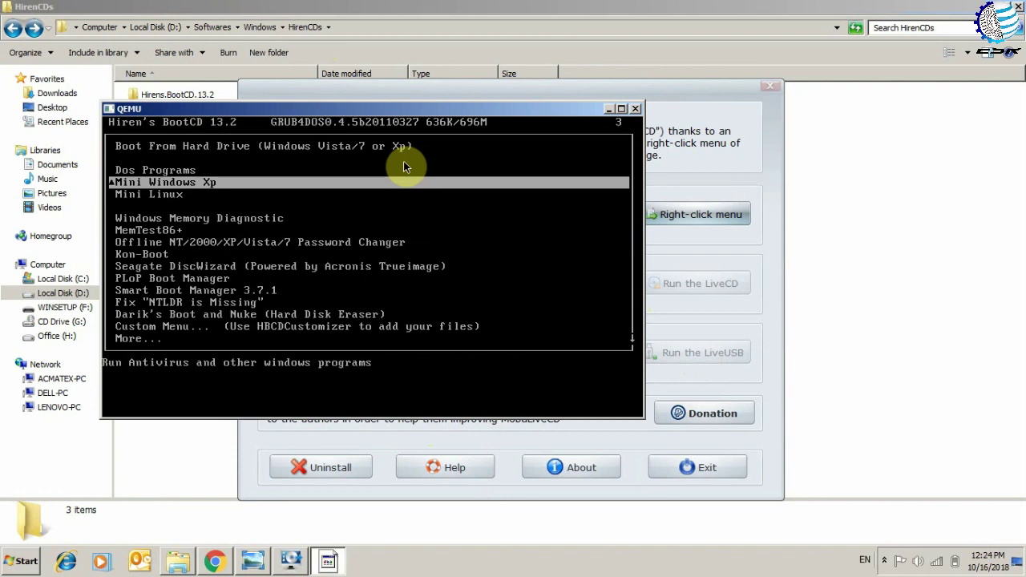
pyautogui.press('Return')
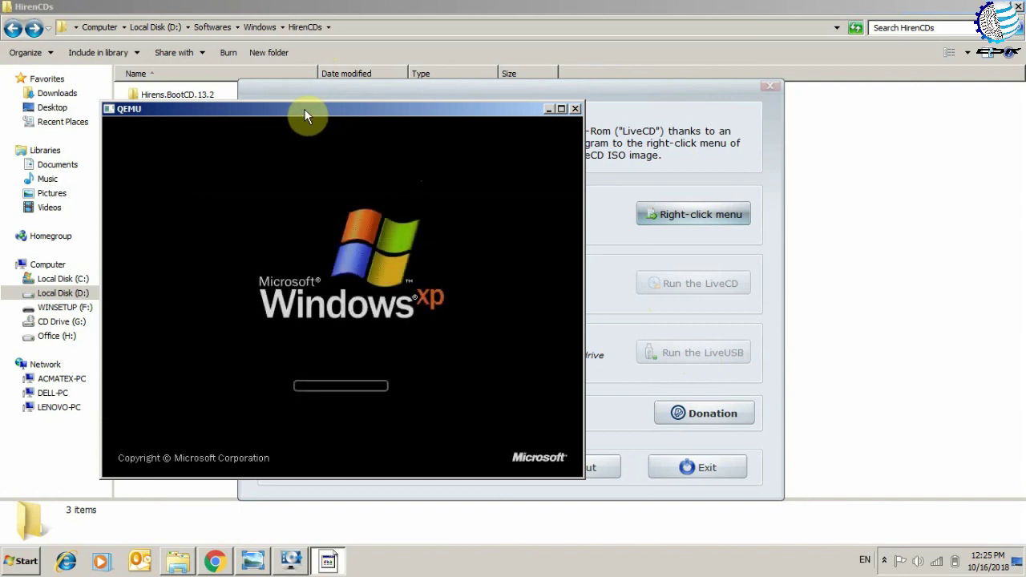
# Drag the QEMU window further right while Mini Windows XP loads
pyautogui.moveTo(304, 108); pyautogui.dragTo(472, 110)
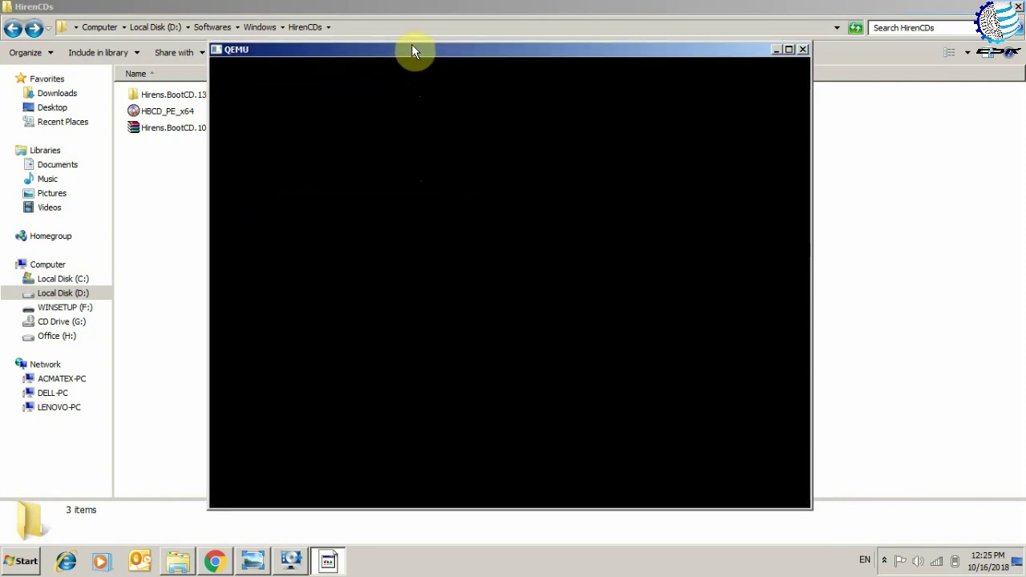
# Shift the QEMU window slightly down and right, then click into it while the guest loads
pyautogui.moveTo(290, 53); pyautogui.dragTo(297, 75)
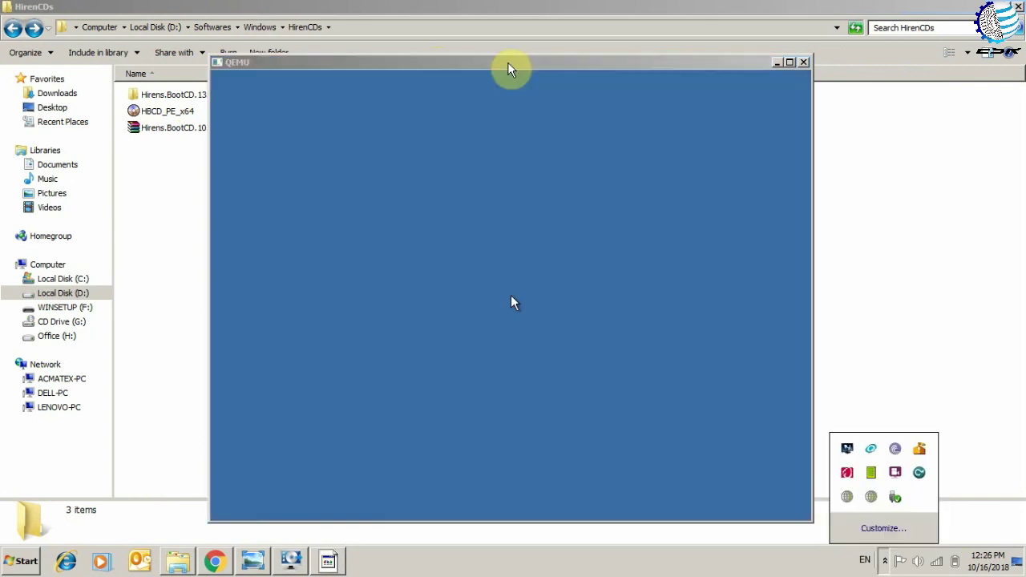
pyautogui.click(510, 69)
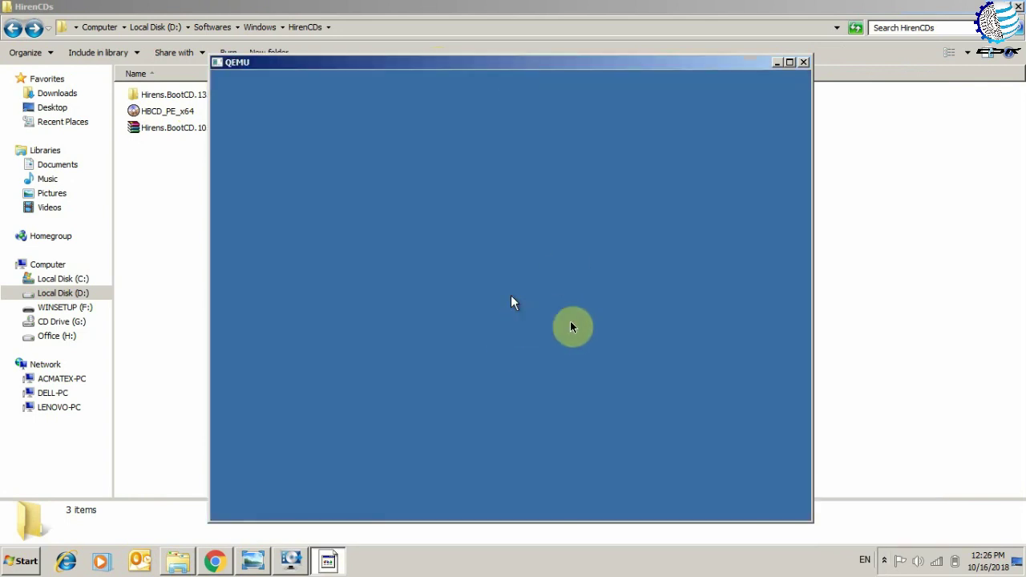